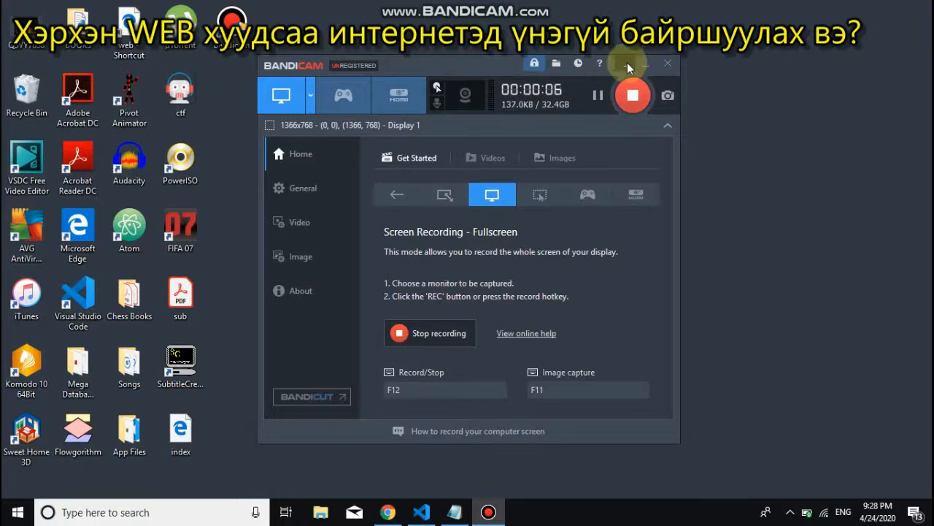
- Minimize the Bandicam recorder and open Local Disk (D:) in File Explorer
{"action": "left_click", "coordinate": [638, 64]}
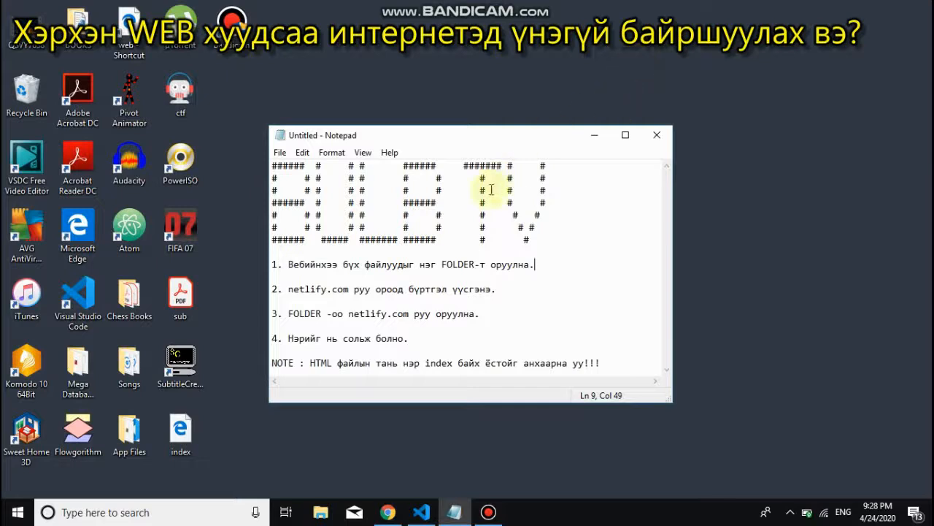
{"action": "mouse_move", "coordinate": [535, 264]}
{"action": "left_mouse_down"}
{"action": "mouse_move", "coordinate": [271, 264]}
{"action": "mouse_move", "coordinate": [533, 264]}
{"action": "left_mouse_up"}
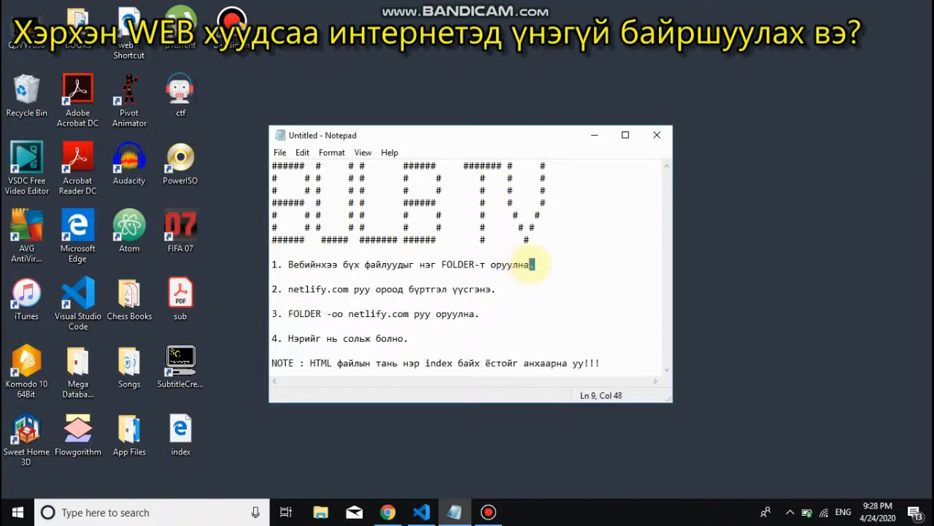
{"action": "left_click", "coordinate": [320, 513]}
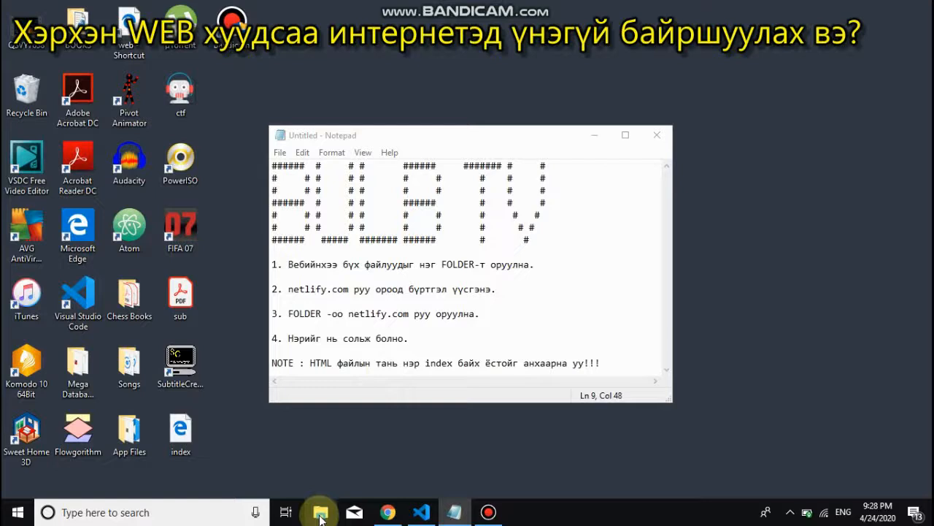
{"action": "key", "text": "super+e"}
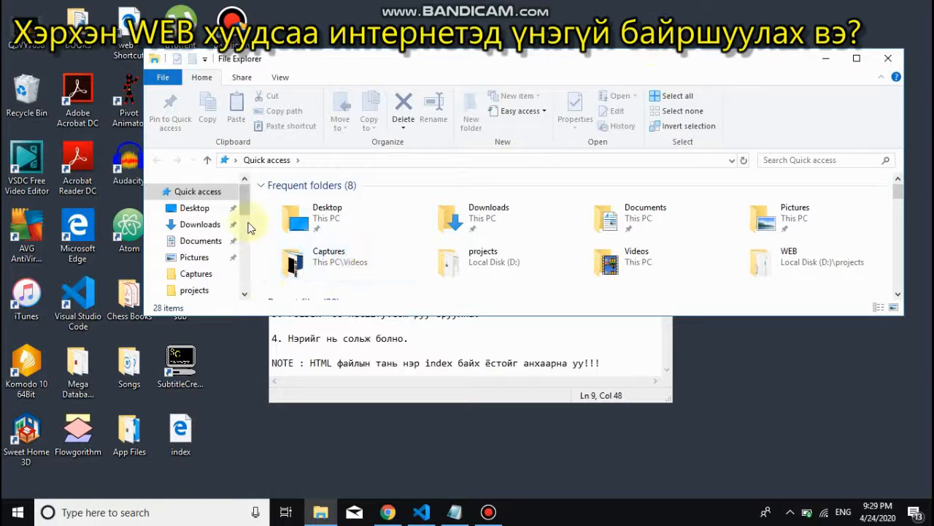
{"action": "left_click_drag", "start_coordinate": [240, 208], "coordinate": [238, 264]}
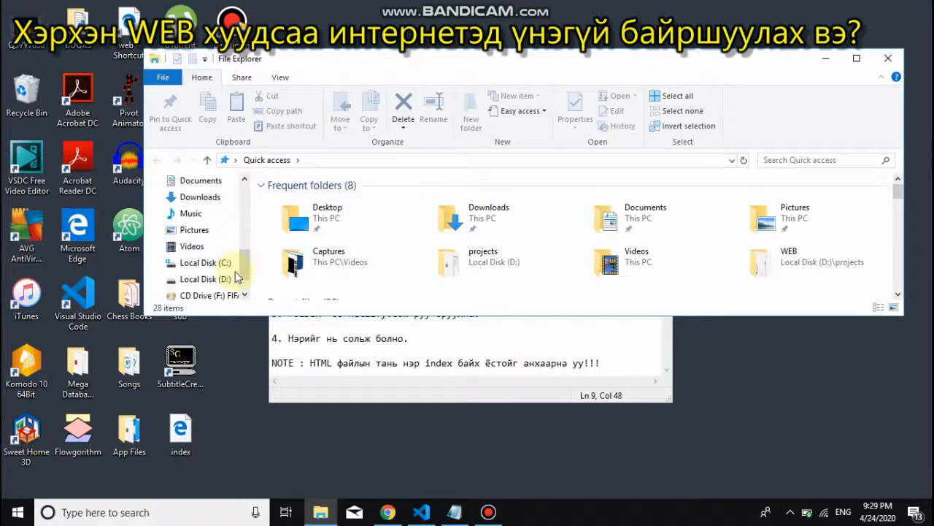
{"action": "left_click", "coordinate": [207, 279]}
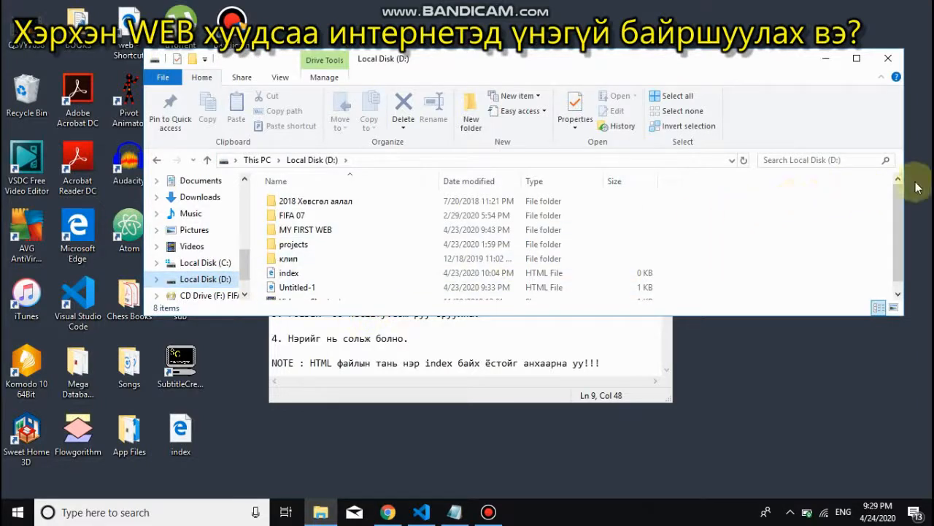
- Make the File Explorer window narrower, move it beside the Notepad instructions and minimize it
{"action": "left_click_drag", "start_coordinate": [903, 181], "coordinate": [493, 250]}
{"action": "left_click_drag", "start_coordinate": [385, 66], "coordinate": [802, 70]}
{"action": "left_click", "coordinate": [800, 69]}
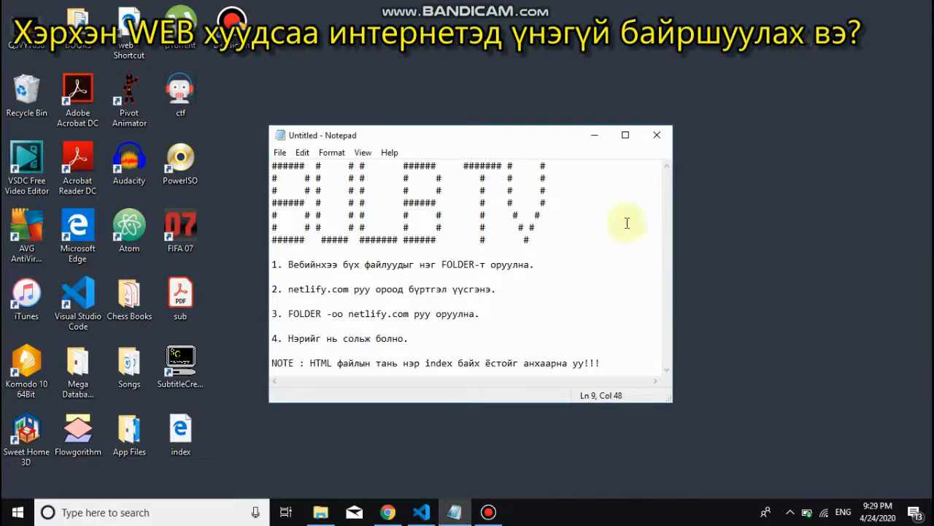
- Read the first Notepad instruction, reopen File Explorer and select the index file in the MY FIRST WEB folder
{"action": "left_click_drag", "start_coordinate": [555, 268], "coordinate": [267, 265]}
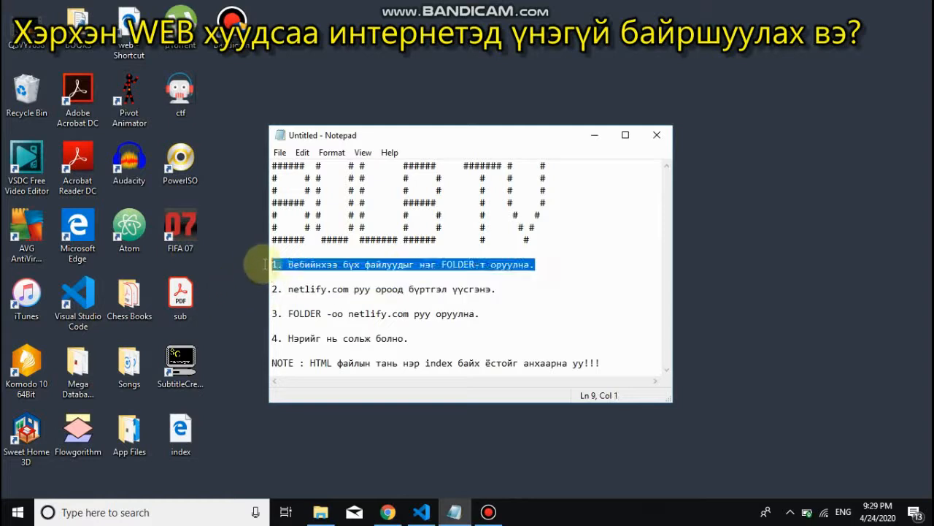
{"action": "left_click", "coordinate": [565, 264]}
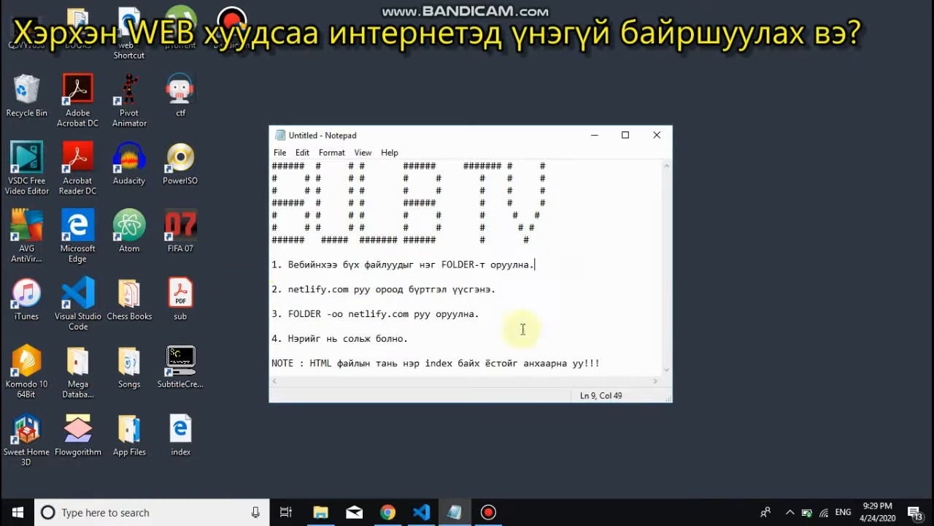
{"action": "left_click", "coordinate": [330, 516]}
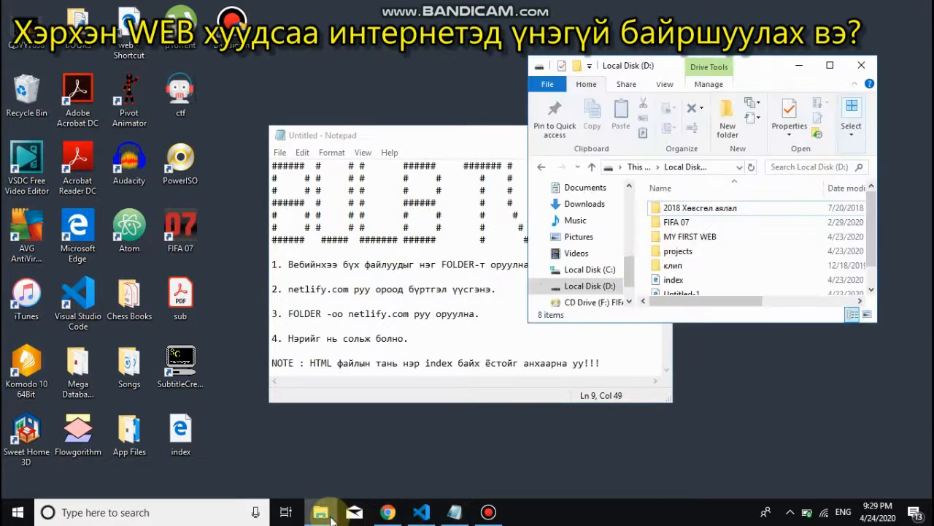
{"action": "double_click", "coordinate": [703, 241]}
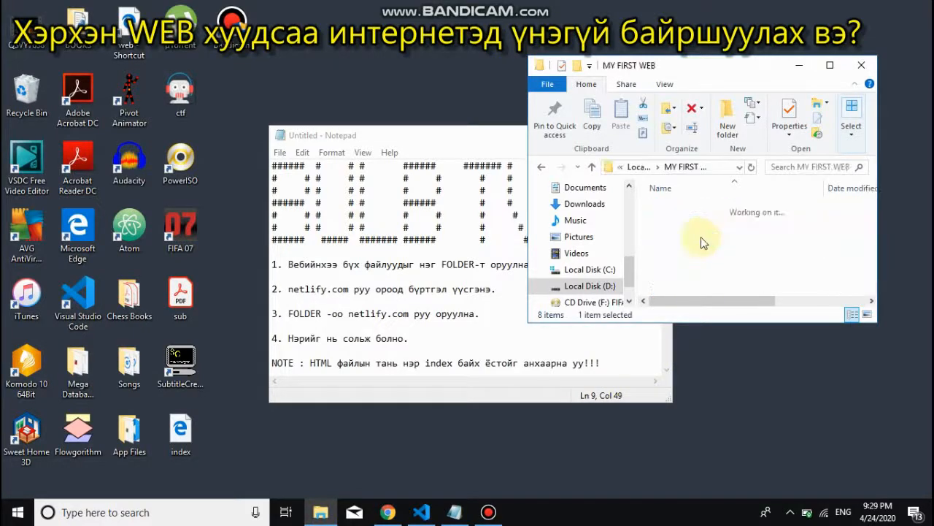
{"action": "left_click", "coordinate": [688, 211]}
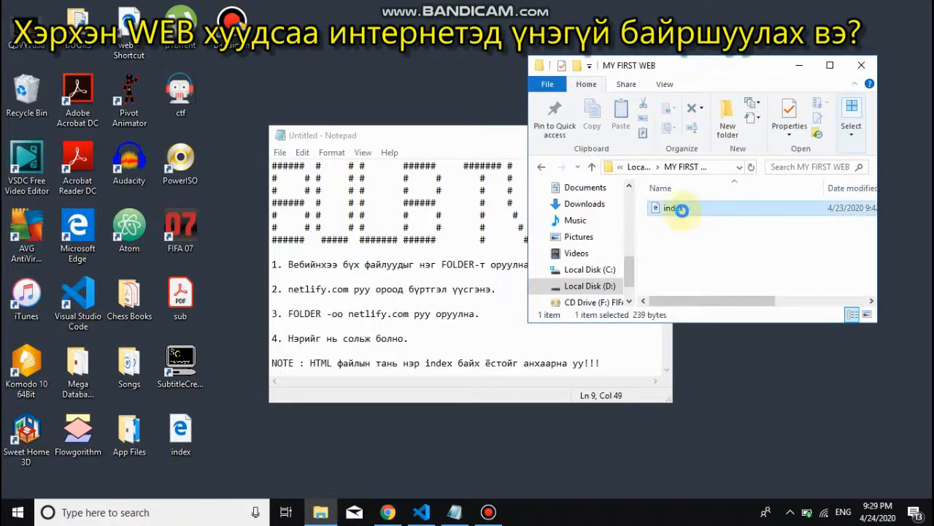
- Look at index.html in Visual Studio Code and the Netlify login page in Chrome, and minimize the windows back to the Notepad instructions
{"action": "left_click", "coordinate": [422, 511]}
{"action": "left_click_drag", "start_coordinate": [292, 278], "coordinate": [325, 267]}
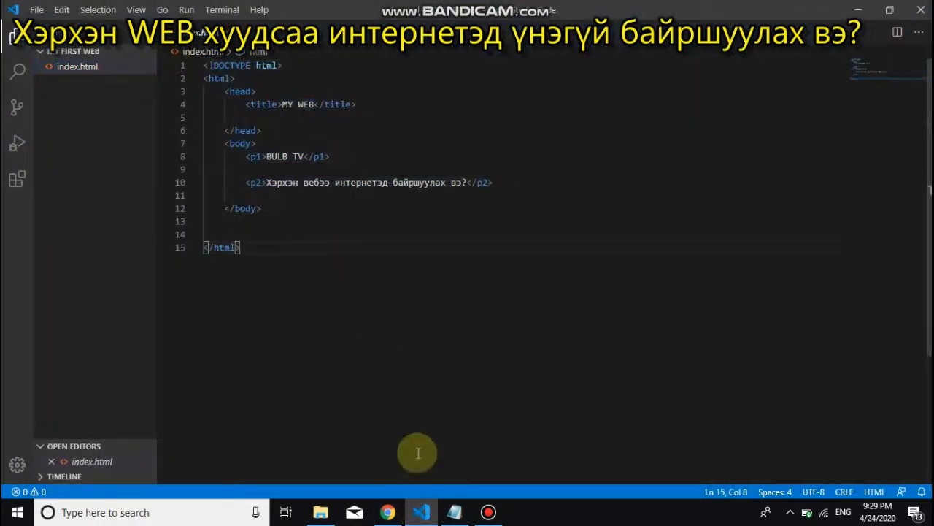
{"action": "left_click", "coordinate": [390, 511]}
{"action": "left_click", "coordinate": [327, 517]}
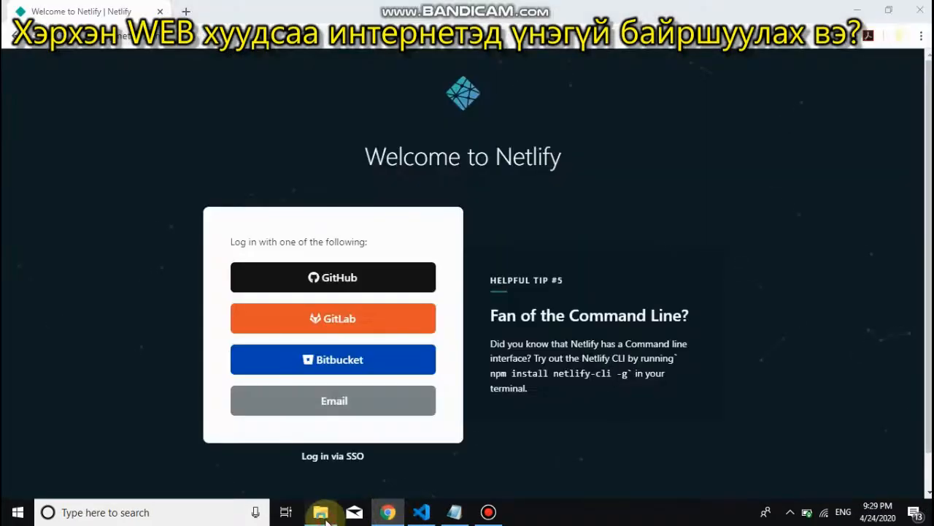
{"action": "left_click", "coordinate": [856, 6]}
{"action": "left_click", "coordinate": [858, 6]}
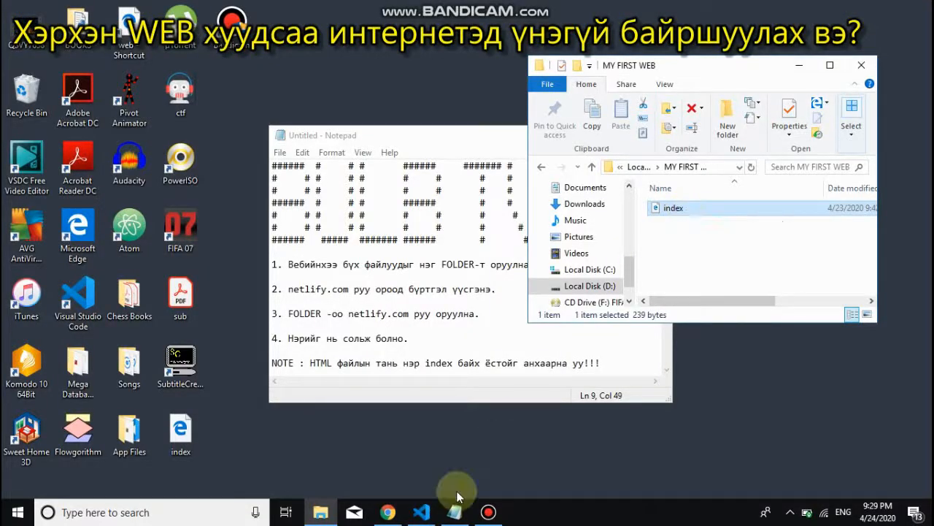
{"action": "left_click", "coordinate": [798, 65]}
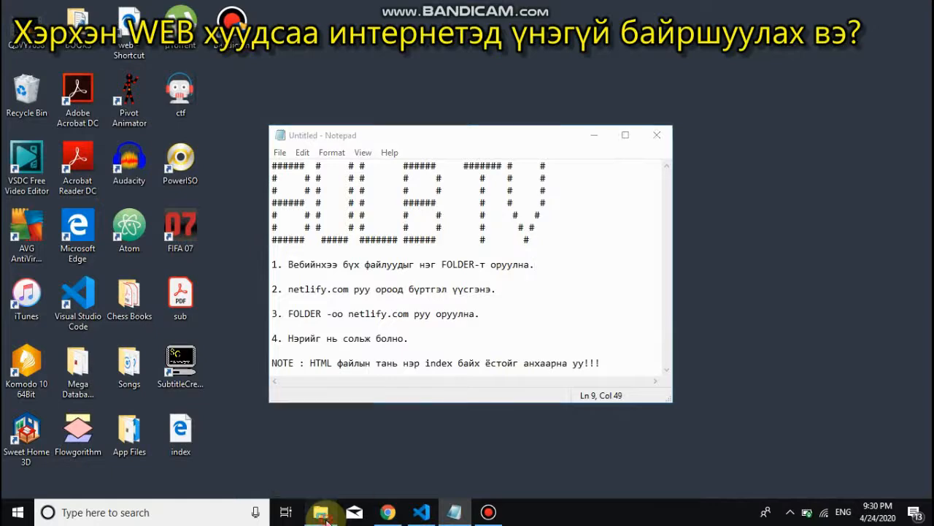
- Examine the index.html code in Visual Studio Code alongside the MY FIRST WEB folder in File Explorer, and minimize both
{"action": "left_click", "coordinate": [322, 513]}
{"action": "left_click", "coordinate": [420, 512]}
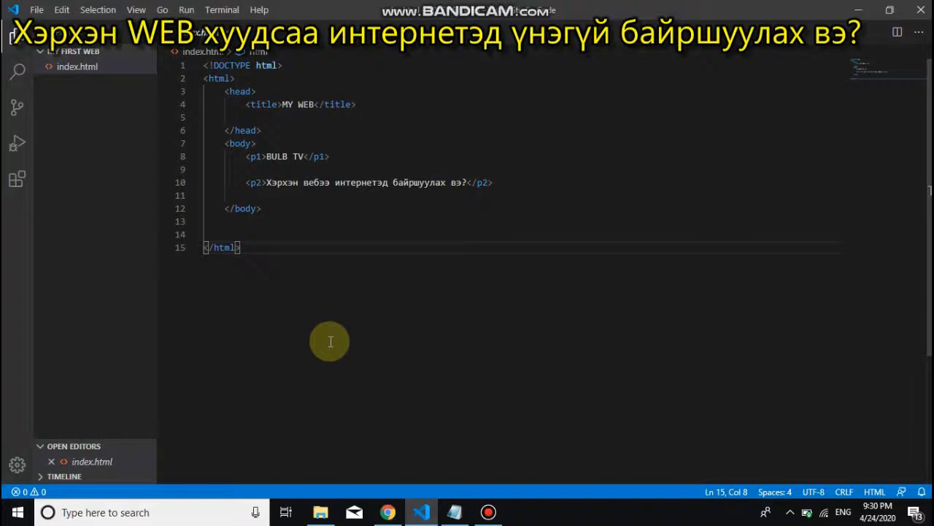
{"action": "left_click", "coordinate": [321, 513]}
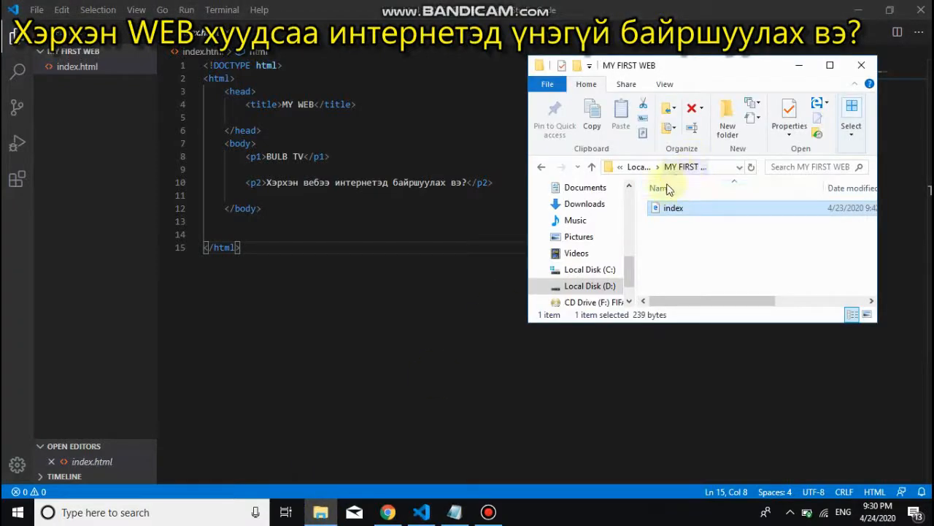
{"action": "left_click", "coordinate": [683, 167]}
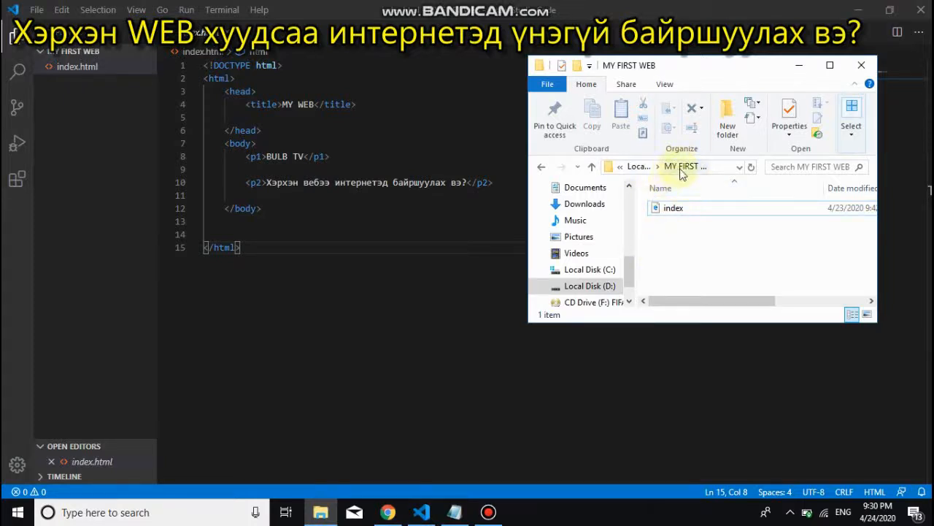
{"action": "left_click", "coordinate": [800, 66]}
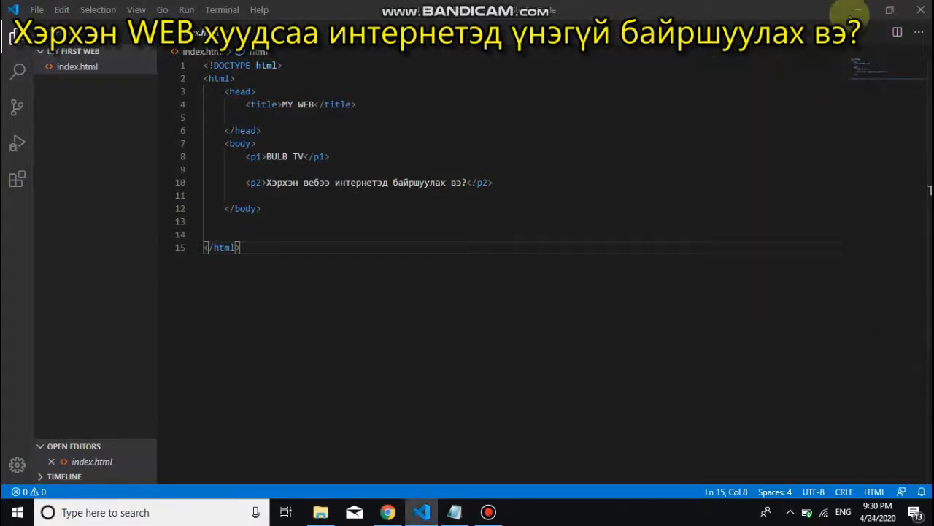
{"action": "left_click", "coordinate": [858, 10]}
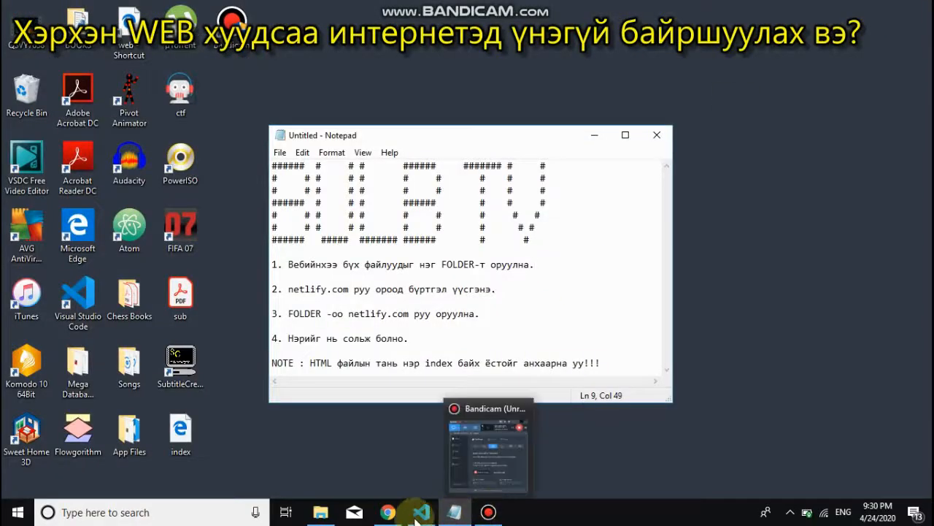
- Switch to Chrome and log in to Netlify by email with the prefilled credentials
{"action": "left_click", "coordinate": [388, 511]}
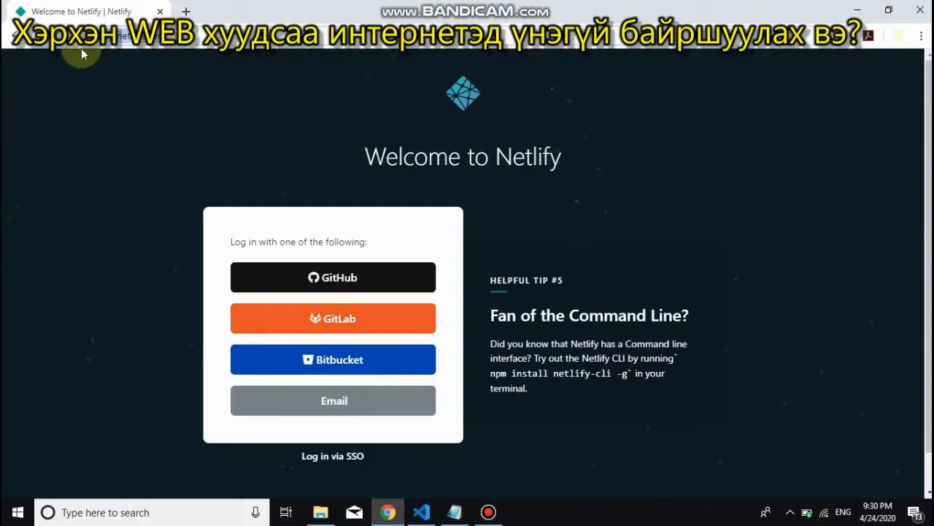
{"action": "left_click", "coordinate": [361, 413]}
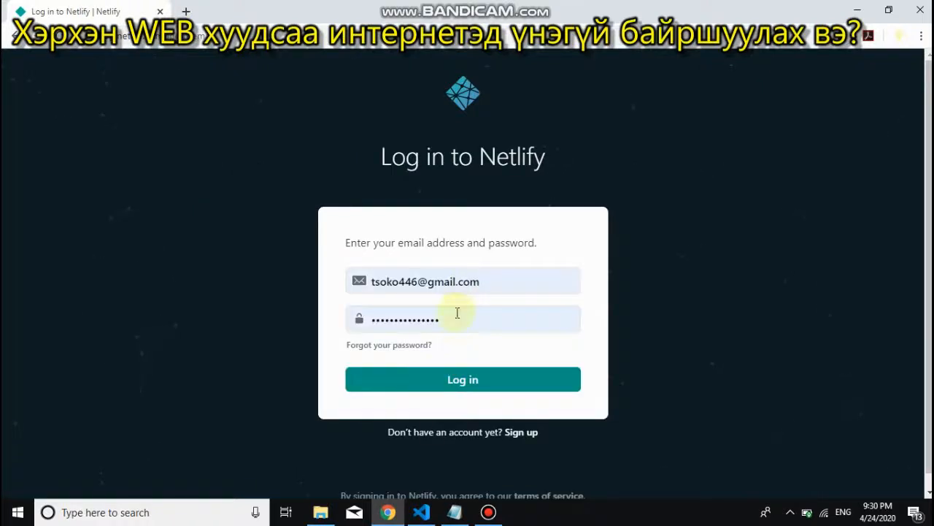
{"action": "left_click", "coordinate": [428, 393]}
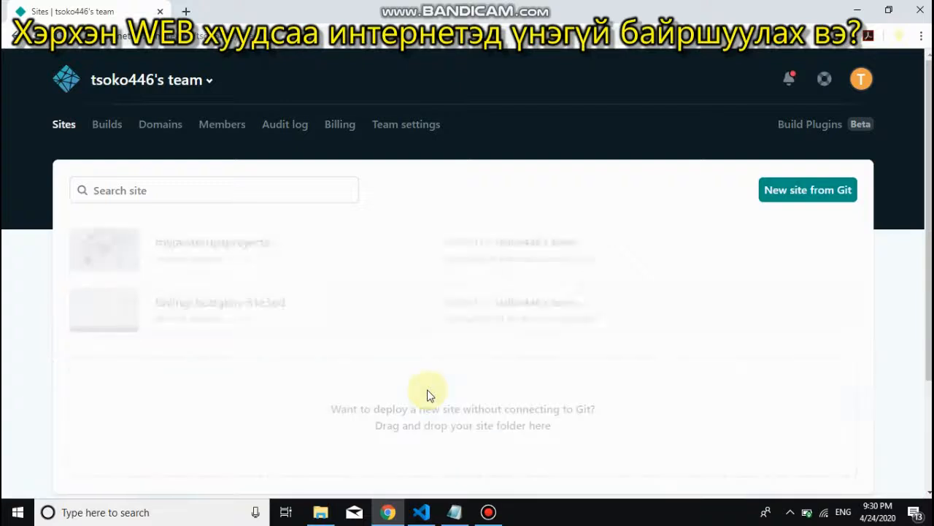
- Deploy the MY FIRST WEB folder from Local Disk (D:) as a new Netlify site without connecting to Git
{"action": "scroll", "coordinate": [467, 292], "scroll_direction": "down", "scroll_amount": 2}
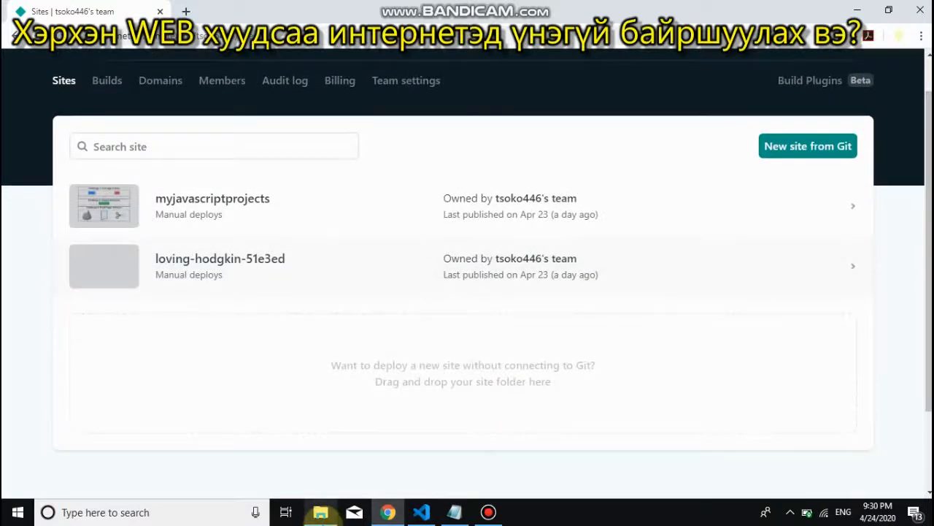
{"action": "left_click", "coordinate": [320, 511]}
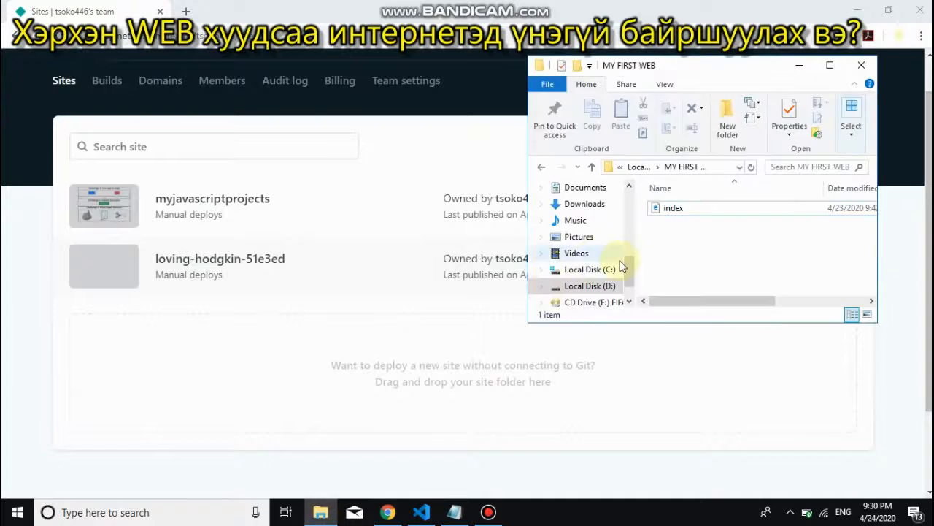
{"action": "left_click", "coordinate": [588, 285]}
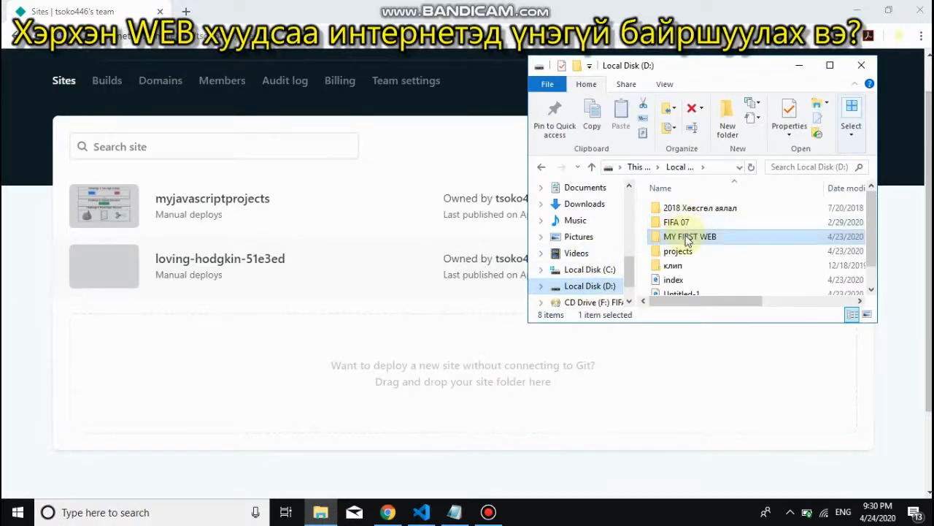
{"action": "left_click_drag", "start_coordinate": [686, 241], "coordinate": [446, 308]}
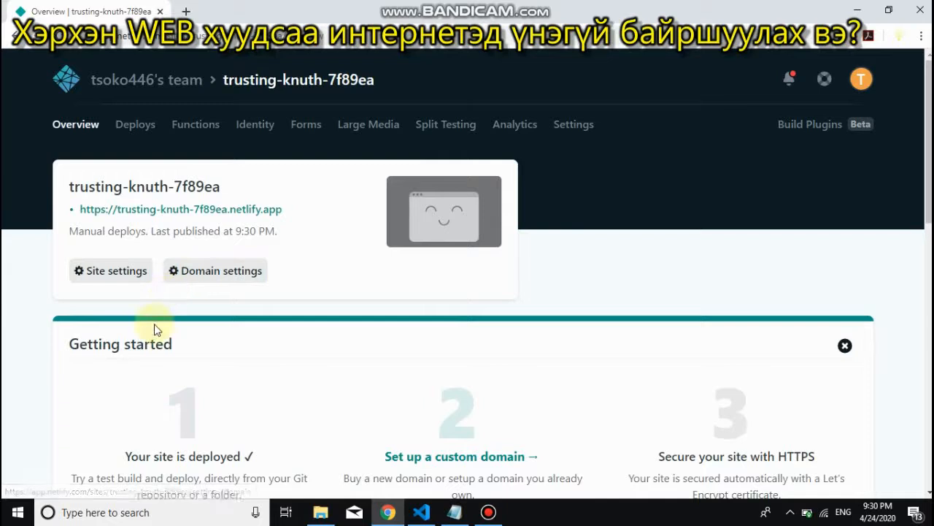
- Open the deployed site's netlify.app link in a new tab and check the published page's text and address
{"action": "left_click_drag", "start_coordinate": [292, 209], "coordinate": [79, 210]}
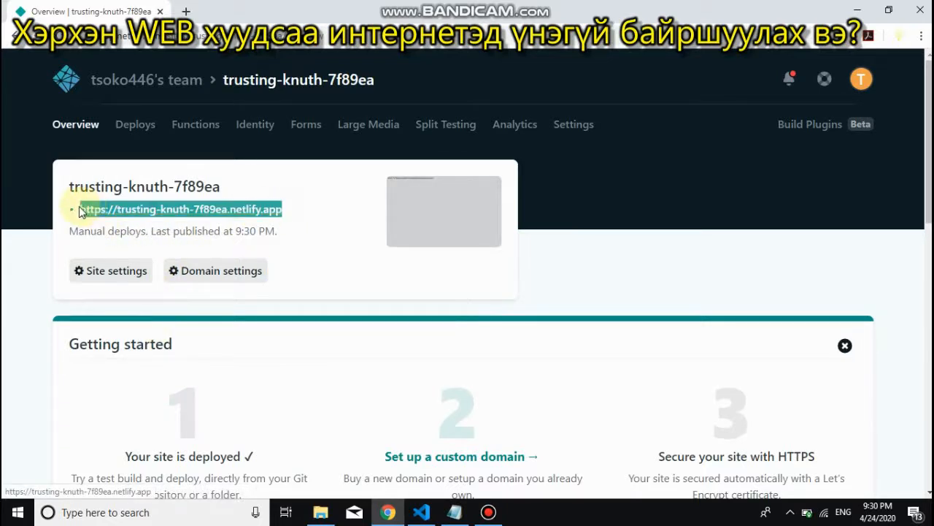
{"action": "right_click", "coordinate": [116, 212]}
{"action": "left_click", "coordinate": [134, 223]}
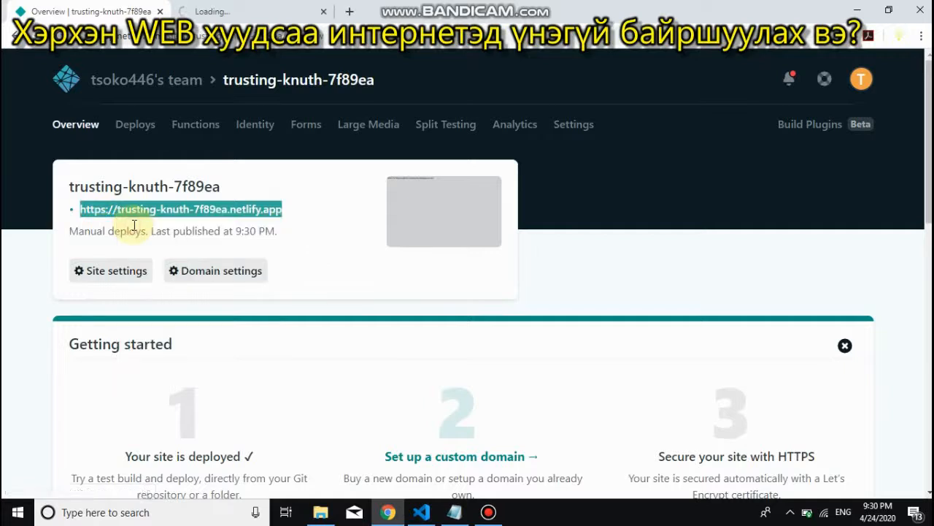
{"action": "left_click", "coordinate": [210, 18]}
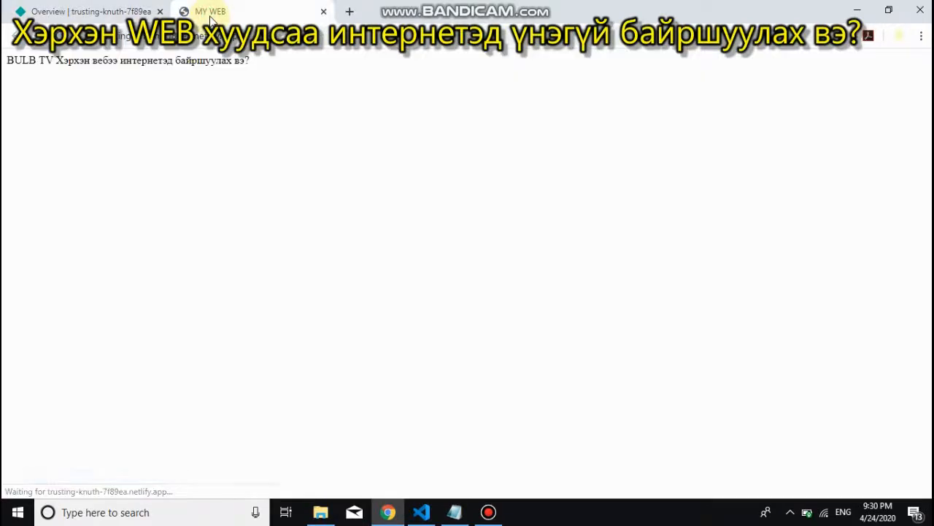
{"action": "left_click_drag", "start_coordinate": [249, 64], "coordinate": [7, 67]}
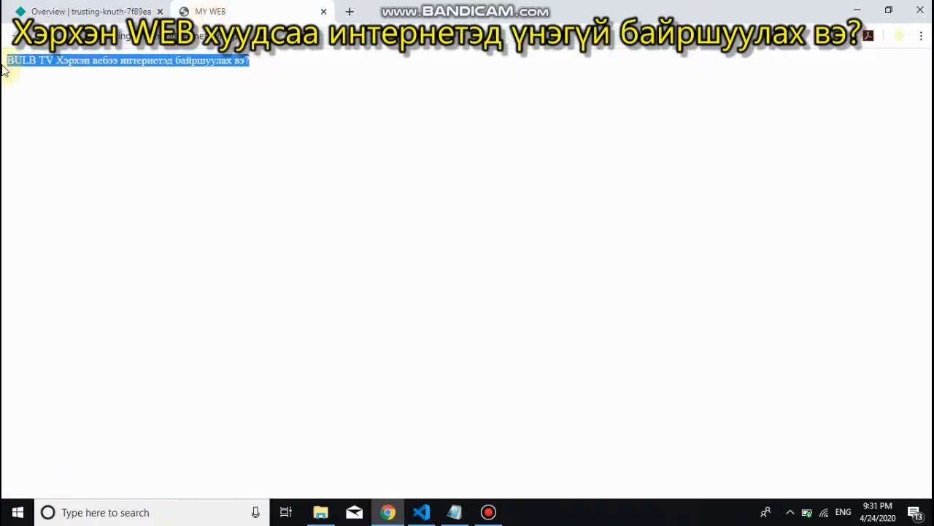
{"action": "left_click", "coordinate": [94, 106]}
{"action": "left_click", "coordinate": [209, 42]}
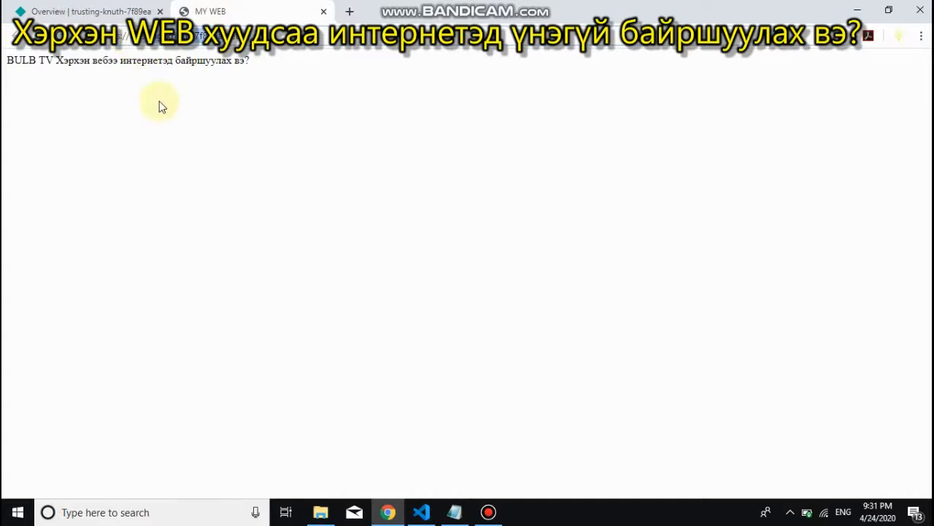
- Return to the Netlify site overview and change the site name to zaavar in the site settings
{"action": "left_click", "coordinate": [103, 10]}
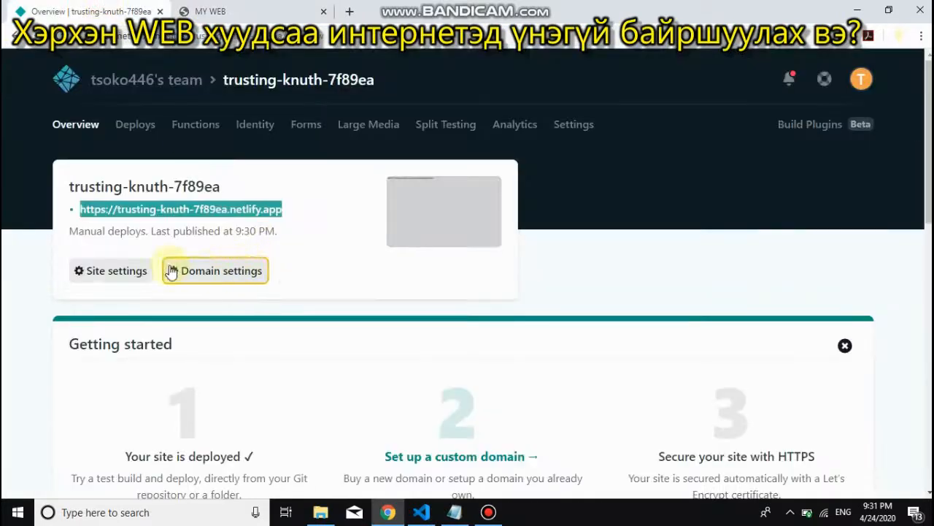
{"action": "left_click", "coordinate": [119, 271]}
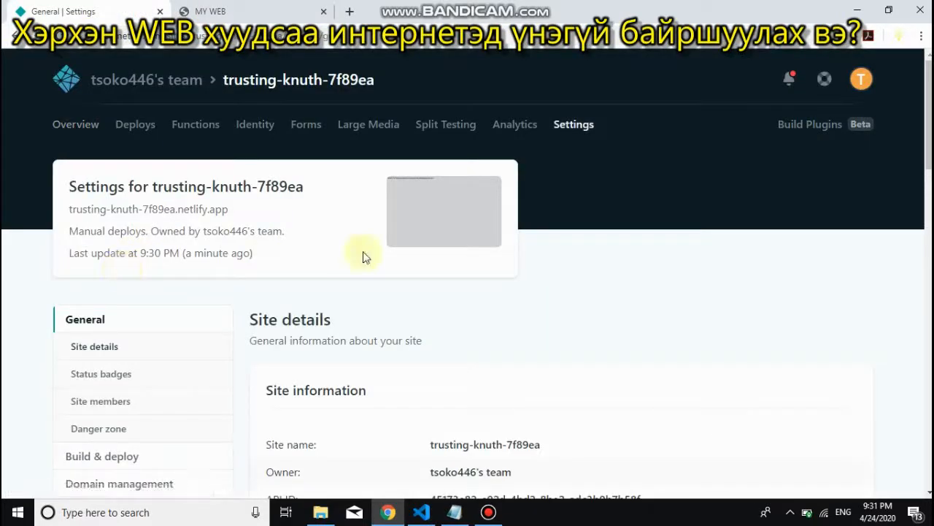
{"action": "scroll", "coordinate": [140, 276], "scroll_direction": "down", "scroll_amount": 4}
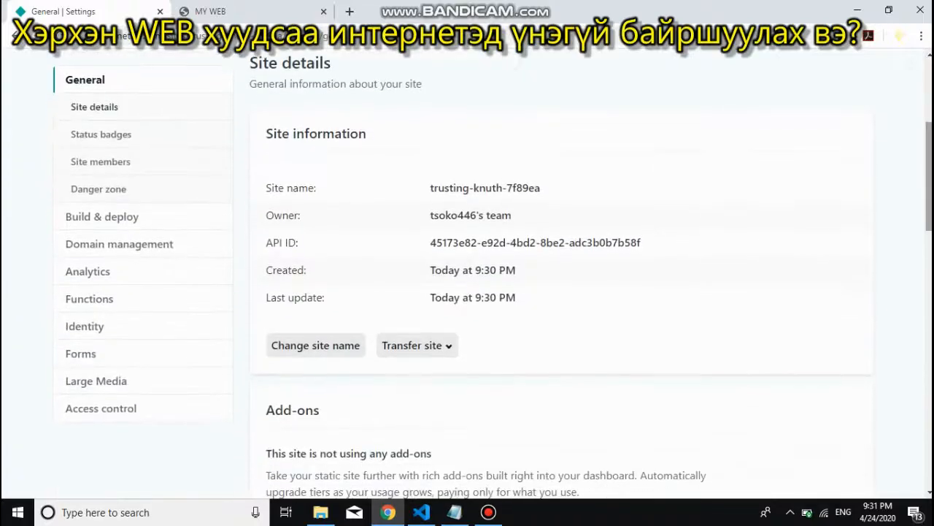
{"action": "left_click", "coordinate": [315, 349]}
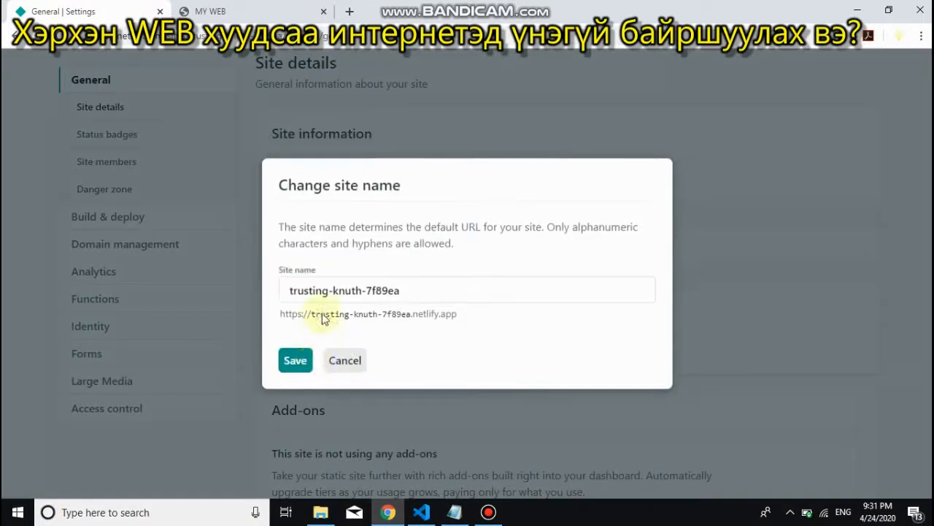
{"action": "triple_click", "coordinate": [441, 284]}
{"action": "key", "text": "BackSpace"}
{"action": "type", "text": "zaavar"}
{"action": "key", "text": "Return"}
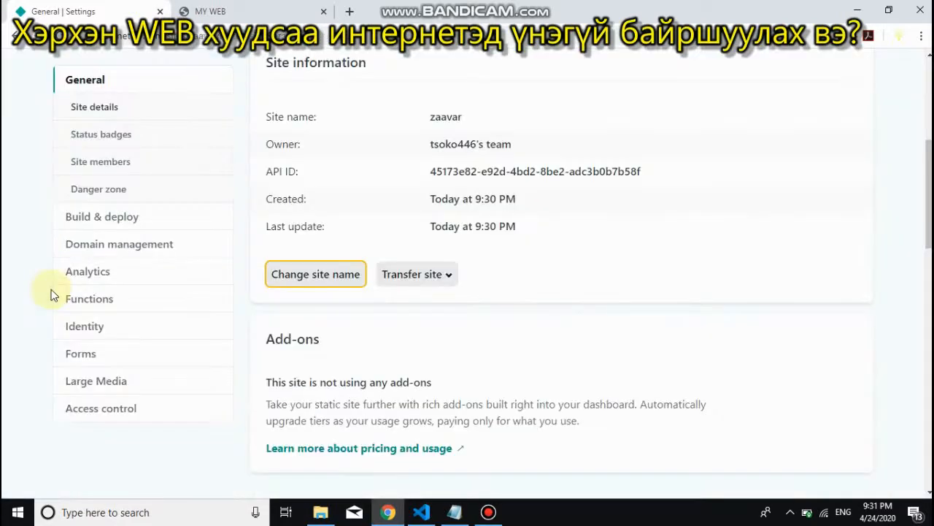
{"action": "left_click", "coordinate": [271, 7]}
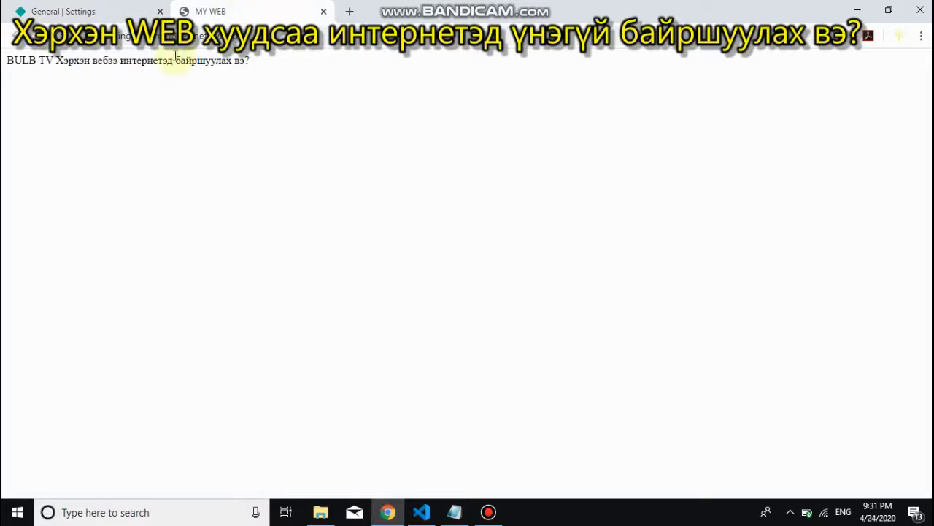
{"action": "key", "text": "F5"}
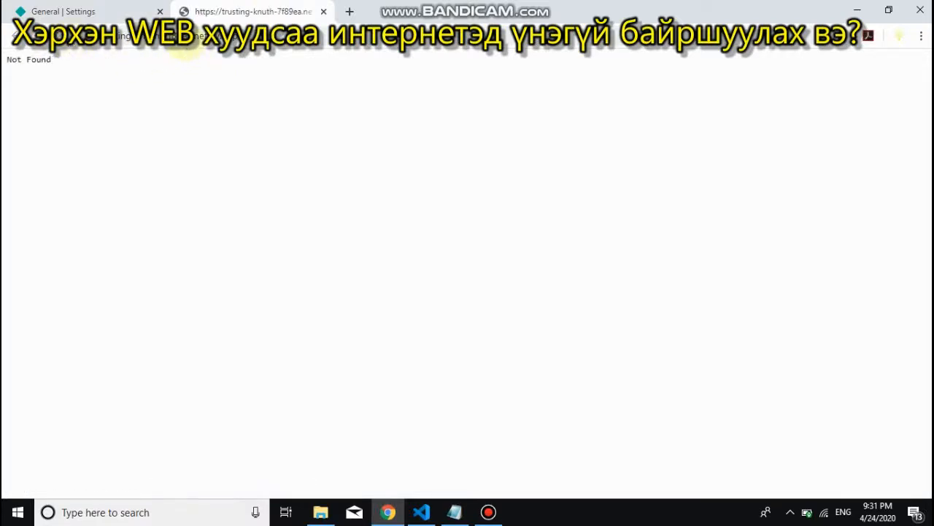
{"action": "left_click", "coordinate": [184, 39]}
{"action": "left_click", "coordinate": [188, 42]}
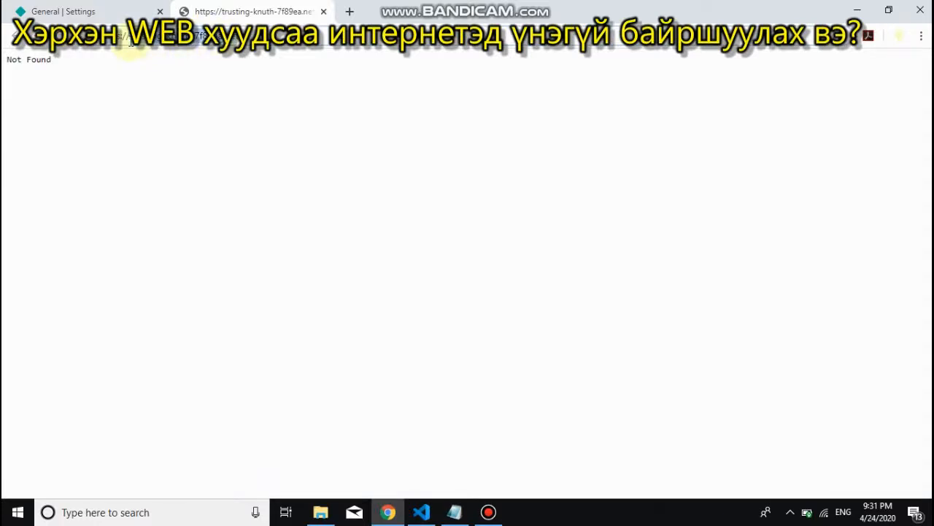
{"action": "key", "text": "BackSpace"}
{"action": "type", "text": "zaava"}
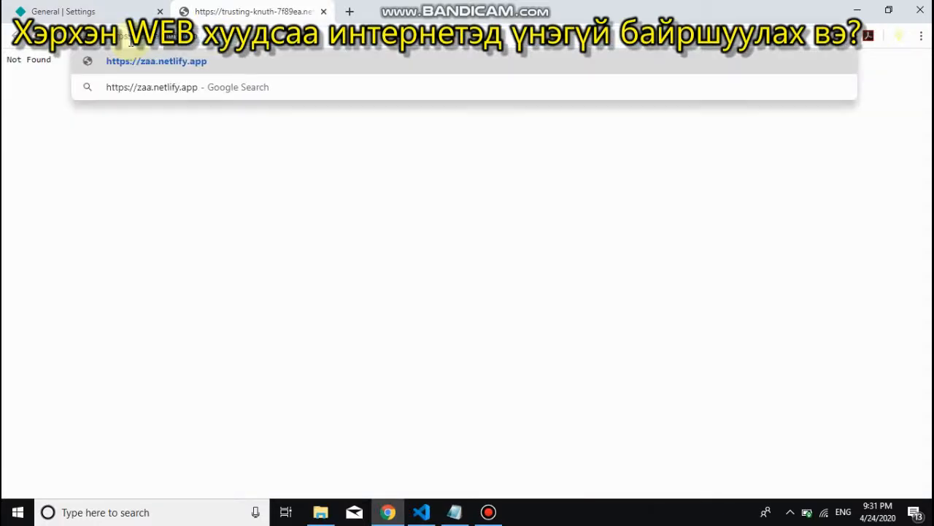
{"action": "type", "text": "r"}
{"action": "key", "text": "Return"}
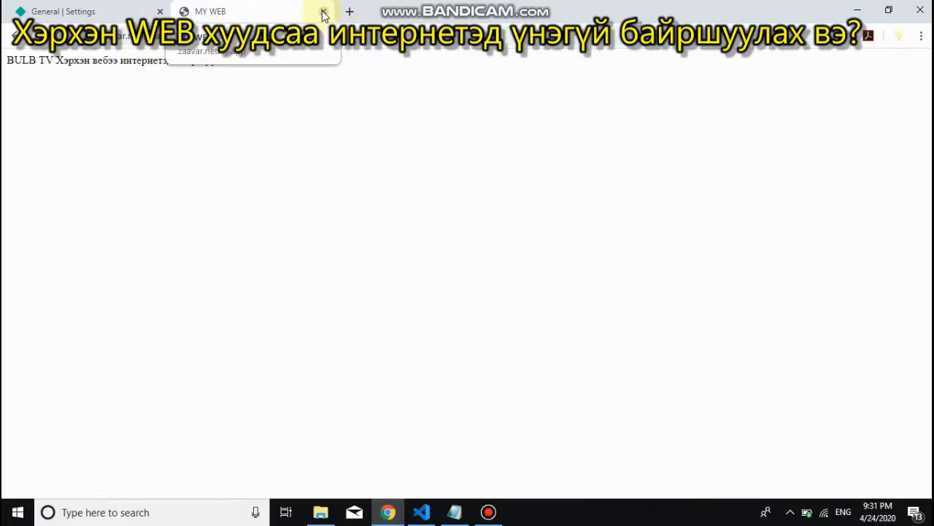
- Switch to Notepad and review the highlighted NOTE line about naming the HTML file index
{"action": "left_click", "coordinate": [454, 512]}
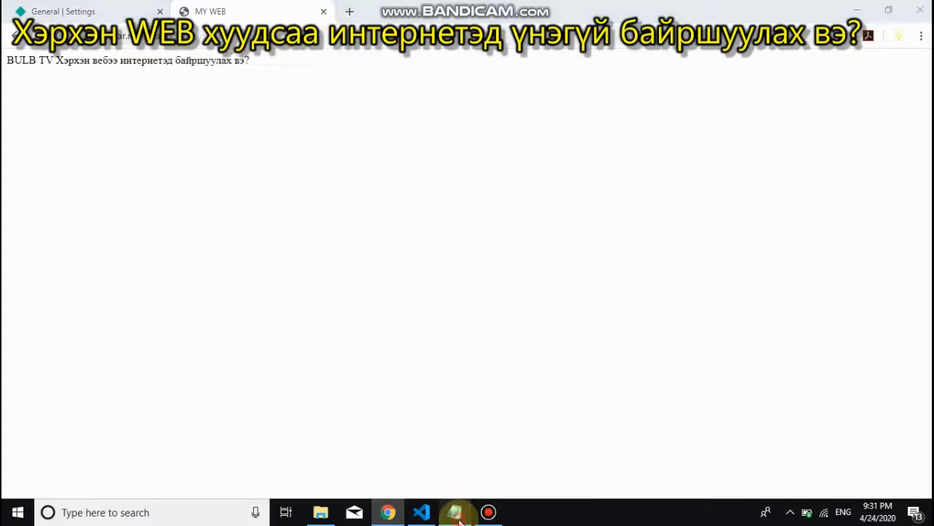
{"action": "left_click_drag", "start_coordinate": [607, 362], "coordinate": [267, 374]}
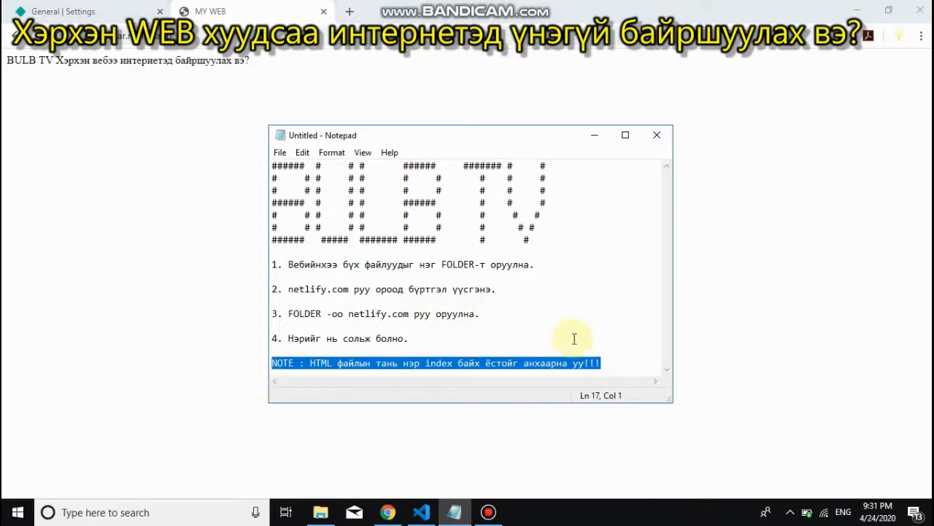
{"action": "left_click", "coordinate": [574, 339]}
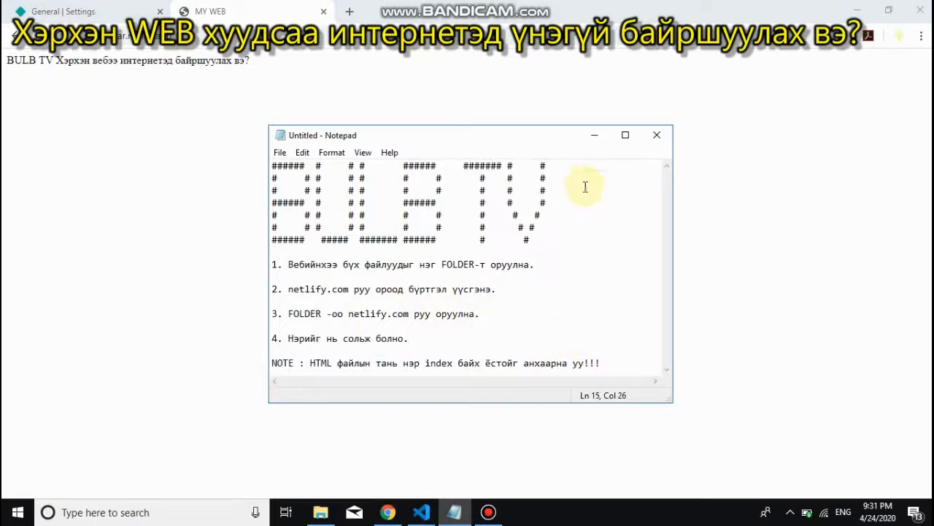
- Add the line "SUBSCRIBE ДАРЖ БИДНИЙГ ДЭМЖЭЭРЭЙ :))))))" below the NOTE line, separated by a blank line
{"action": "left_click", "coordinate": [618, 360]}
{"action": "key", "text": "Return"}
{"action": "key", "text": "Return"}
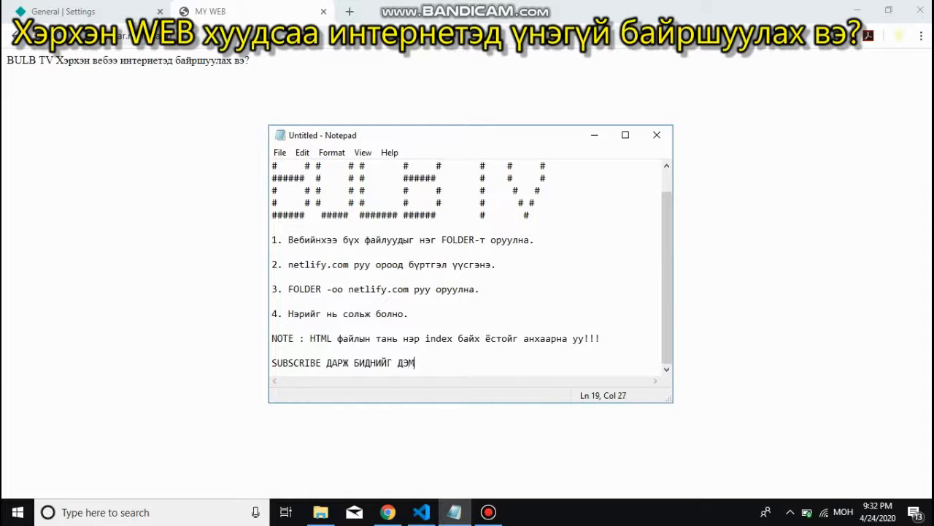
{"action": "key", "text": "alt+shift"}
{"action": "type", "text": ":))))))"}
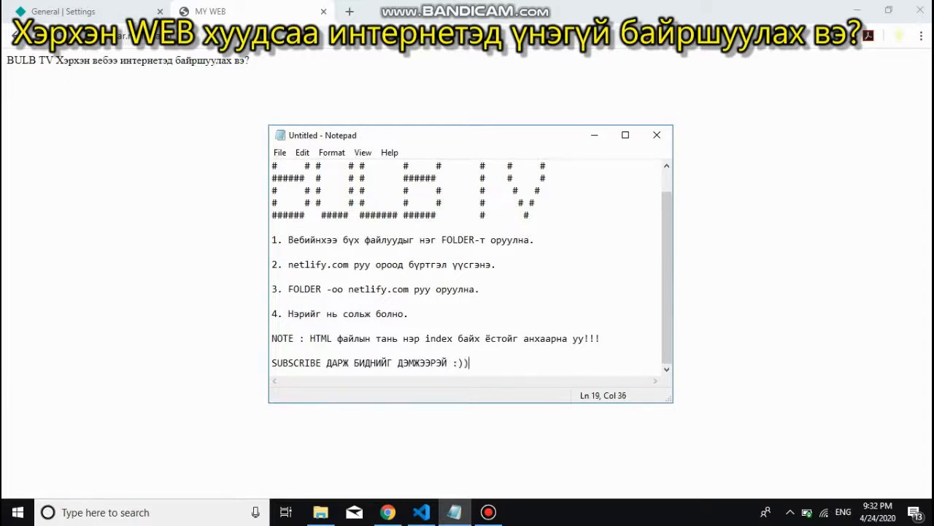